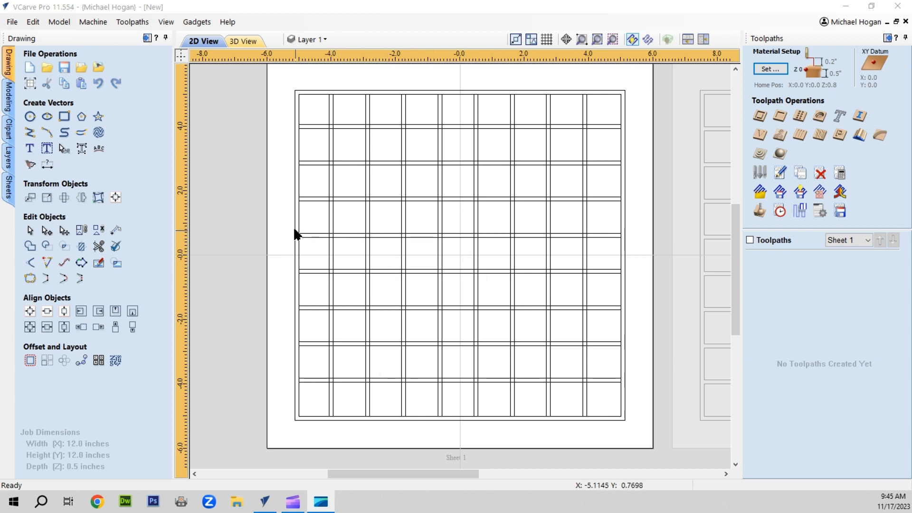
- Examine the individual horizontal and vertical lines of the Sheet 1 grid by selecting several of them
{"action": "left_click", "coordinate": [314, 197]}
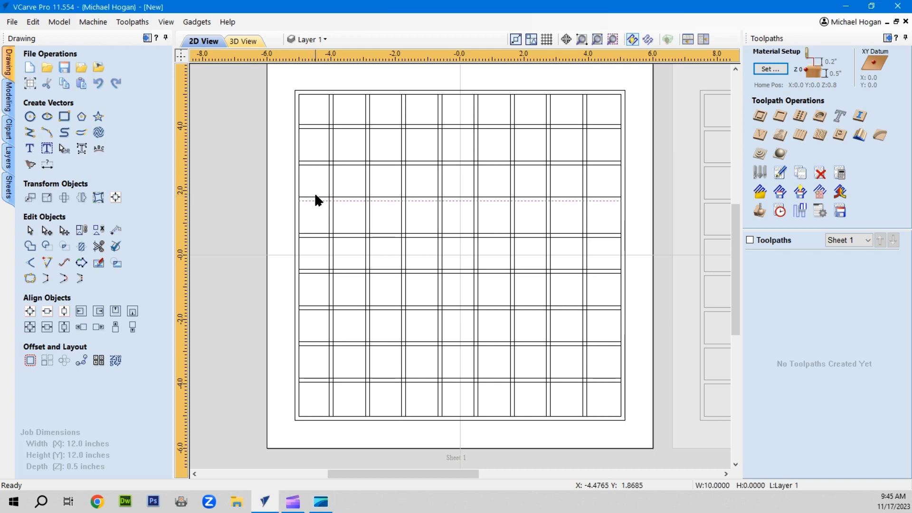
{"action": "left_click", "coordinate": [316, 164]}
{"action": "left_click", "coordinate": [313, 161]}
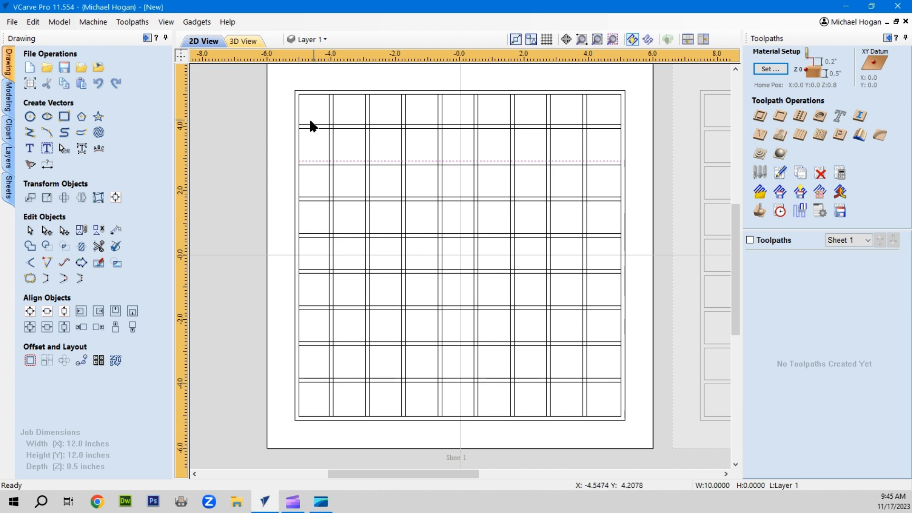
{"action": "left_click", "coordinate": [313, 127]}
{"action": "left_click", "coordinate": [332, 135]}
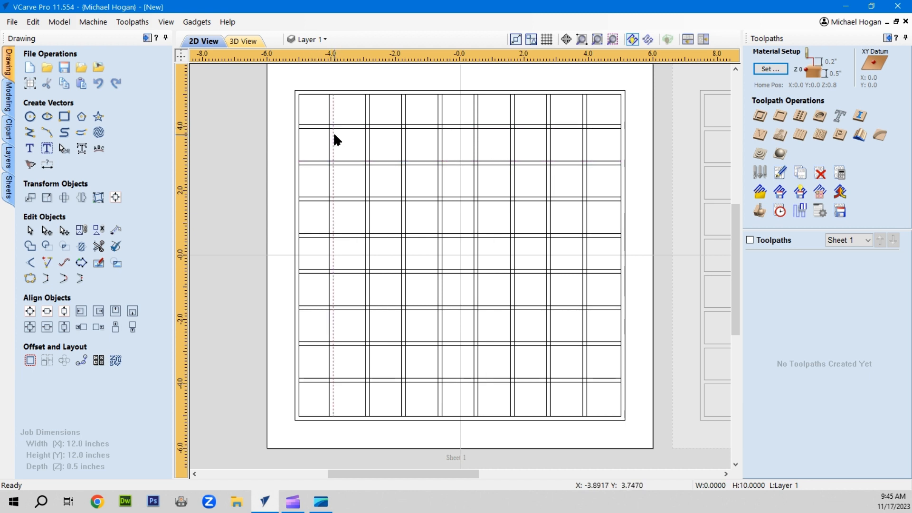
{"action": "left_click", "coordinate": [354, 161]}
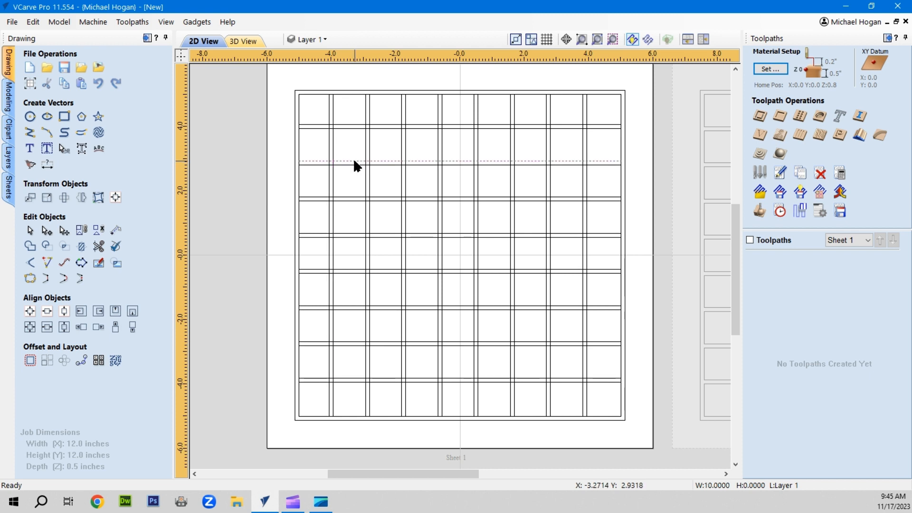
{"action": "key", "text": "Down"}
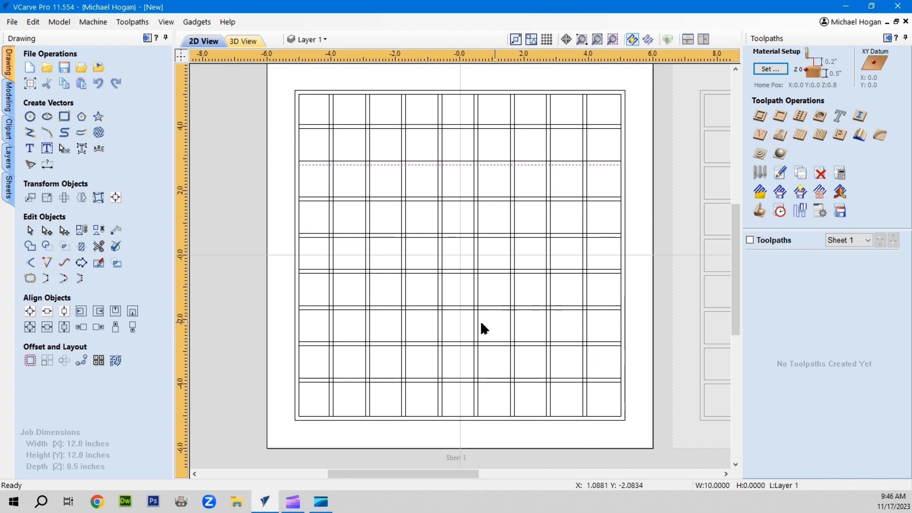
{"action": "left_click", "coordinate": [321, 158]}
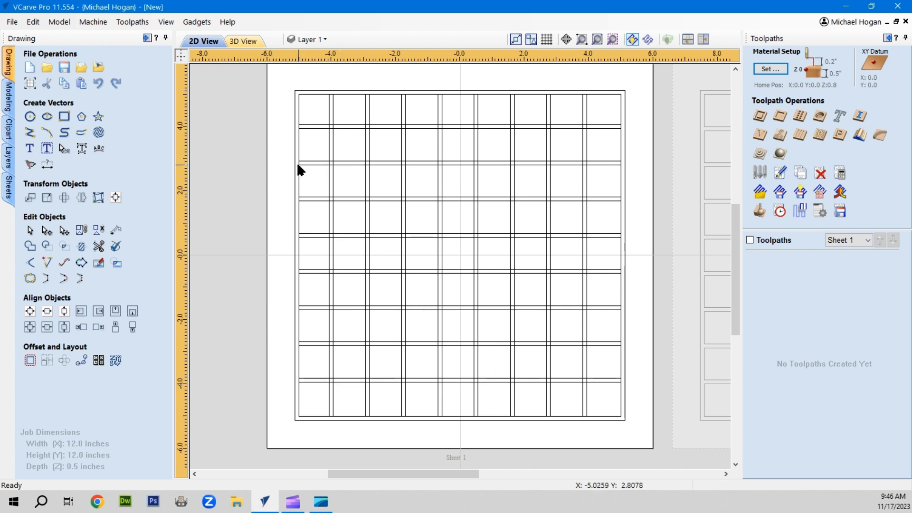
- Trim away the overlapping line segments at one grid crossing near X -4.0, Y 2.9 with Interactive Vector Trim
{"action": "scroll", "coordinate": [298, 165], "scroll_direction": "up", "scroll_amount": 2}
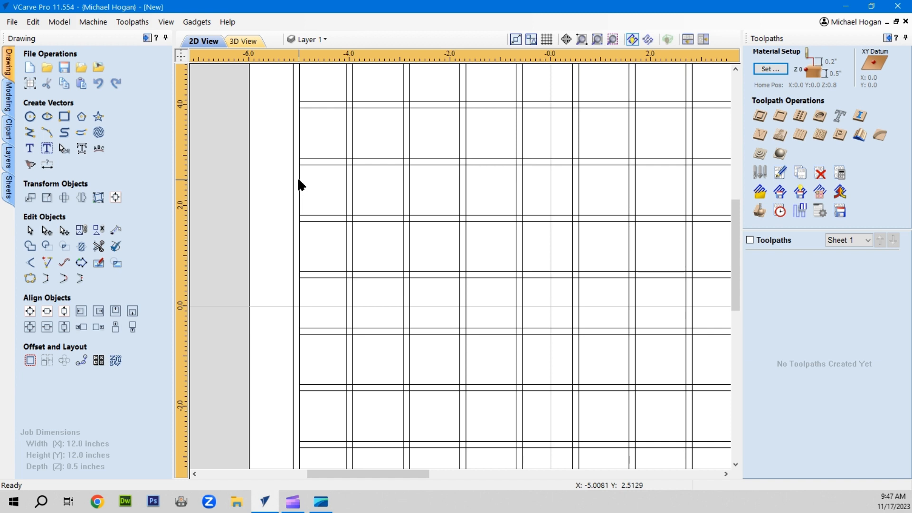
{"action": "left_click", "coordinate": [99, 245]}
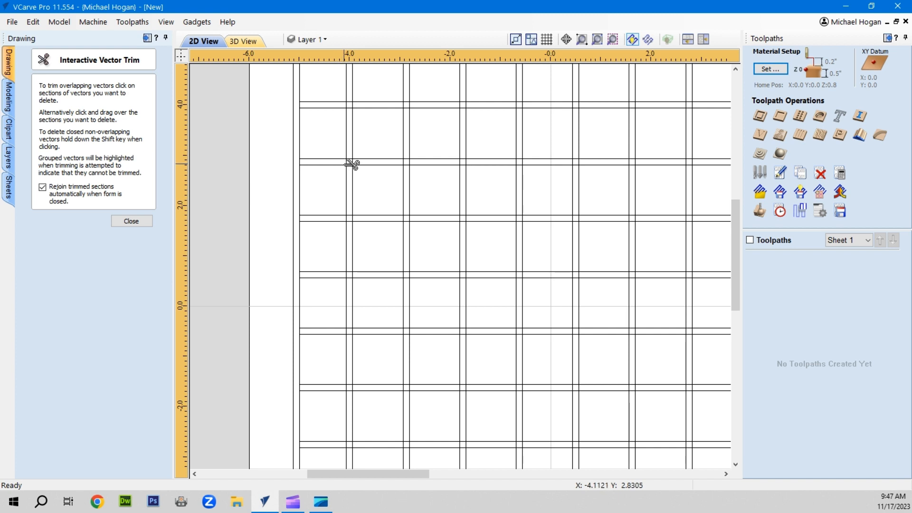
{"action": "scroll", "coordinate": [350, 163], "scroll_direction": "up", "scroll_amount": 8}
{"action": "scroll", "coordinate": [343, 149], "scroll_direction": "up", "scroll_amount": 2}
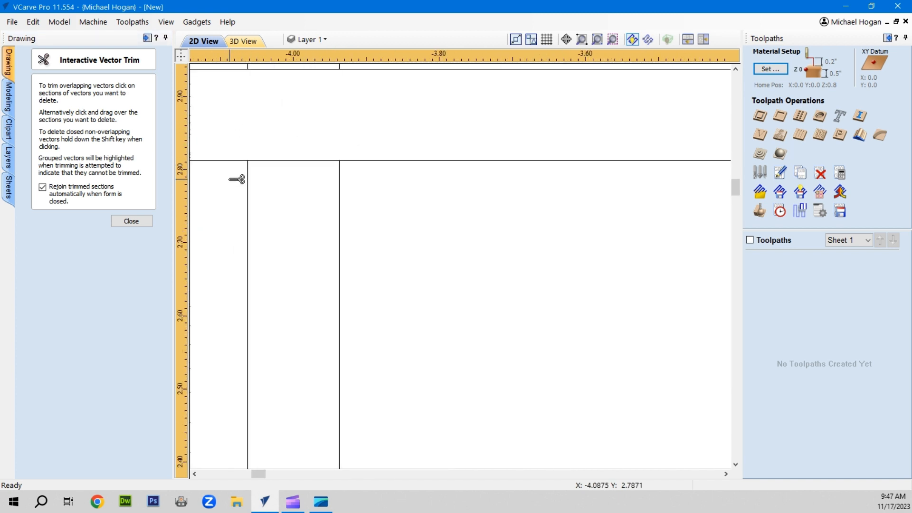
{"action": "scroll", "coordinate": [423, 211], "scroll_direction": "down", "scroll_amount": 2}
{"action": "left_click", "coordinate": [345, 182]}
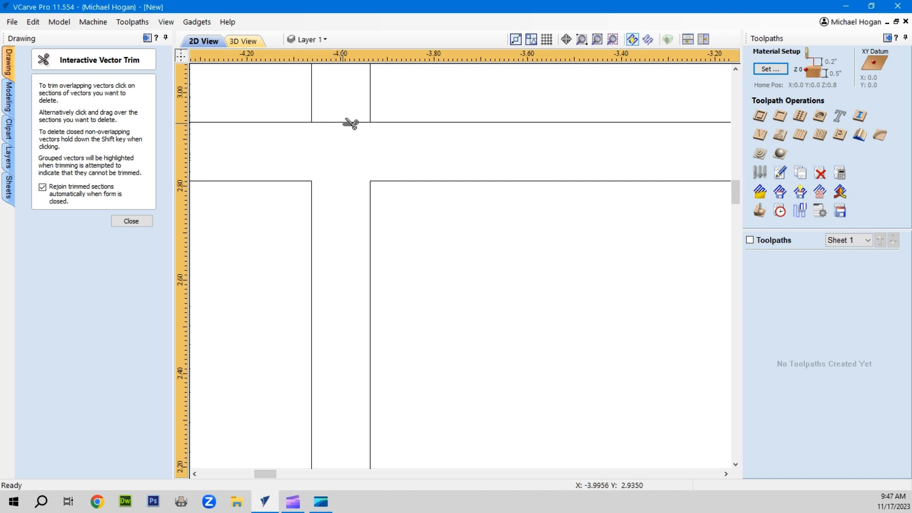
{"action": "left_click", "coordinate": [350, 123]}
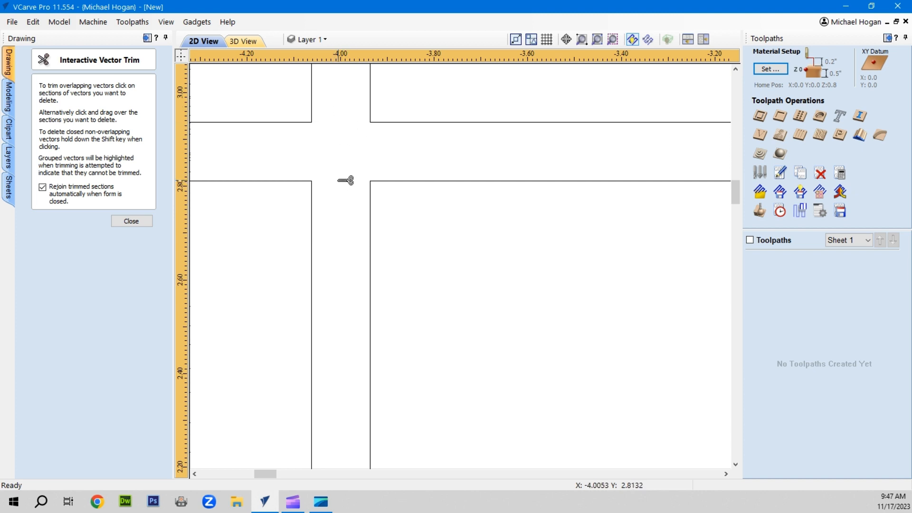
- Undo the four trims at the grid crossing and leave the trim tool
{"action": "left_click", "coordinate": [33, 21]}
{"action": "left_click", "coordinate": [50, 36]}
{"action": "left_click", "coordinate": [37, 26]}
{"action": "left_click", "coordinate": [53, 36]}
{"action": "left_click", "coordinate": [31, 26]}
{"action": "left_click", "coordinate": [47, 36]}
{"action": "left_click", "coordinate": [32, 26]}
{"action": "left_click", "coordinate": [51, 34]}
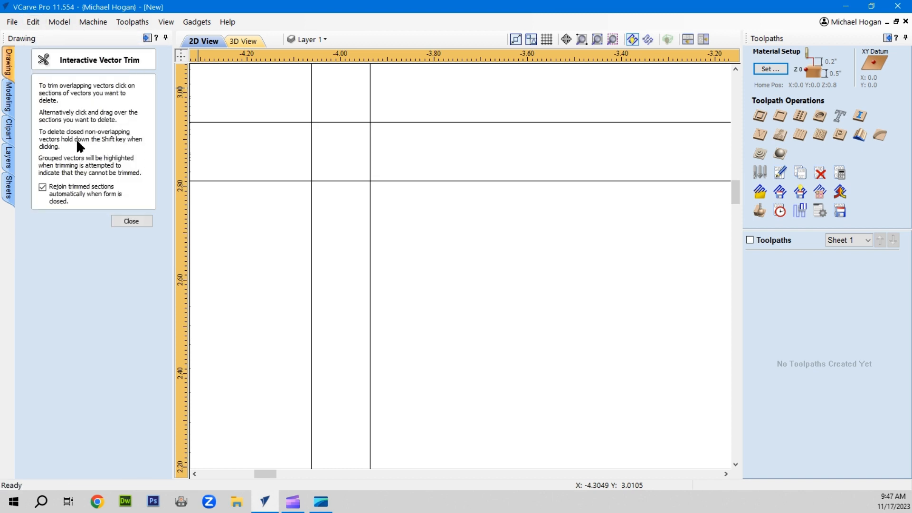
{"action": "left_click", "coordinate": [125, 222]}
- Check all vectors of the Sheet 1 grid for zero-length spans, overlaps and intersections with the Vector Validator
{"action": "scroll", "coordinate": [242, 259], "scroll_direction": "down", "scroll_amount": 15}
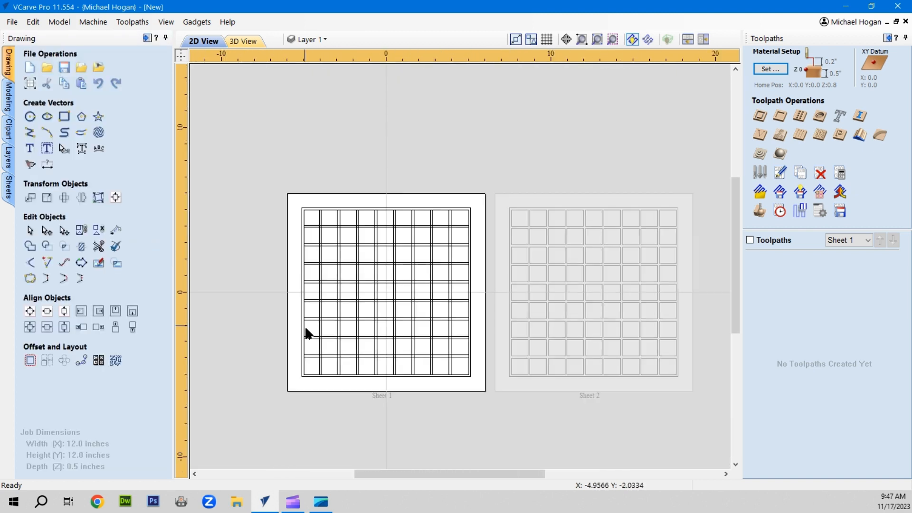
{"action": "scroll", "coordinate": [370, 358], "scroll_direction": "up", "scroll_amount": 1}
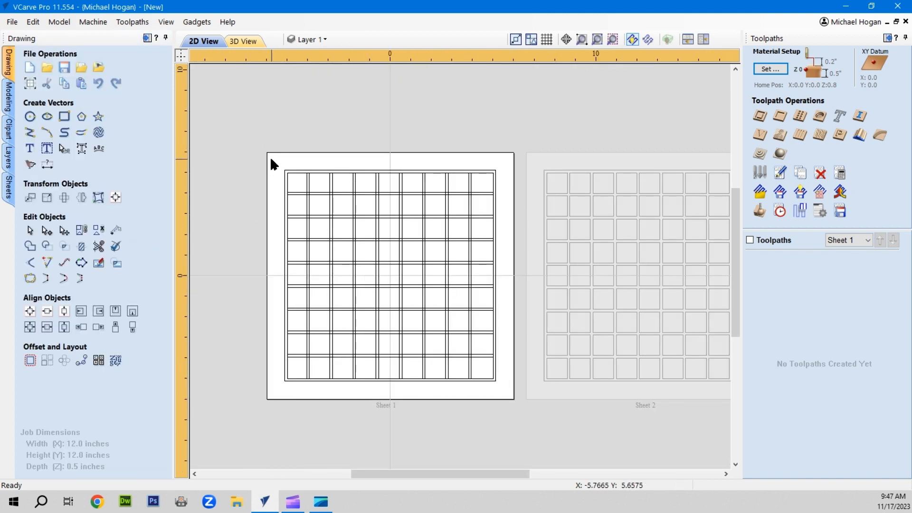
{"action": "left_click_drag", "start_coordinate": [270, 156], "coordinate": [505, 390]}
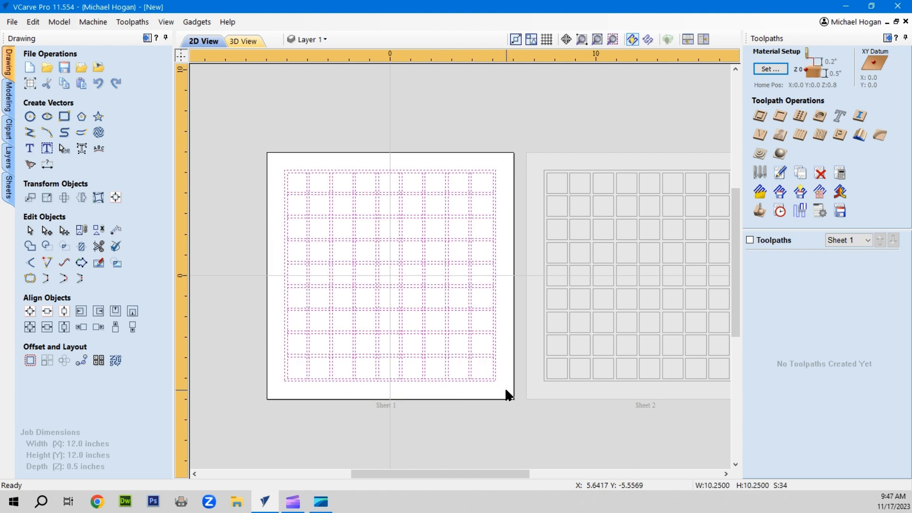
{"action": "left_click", "coordinate": [116, 246]}
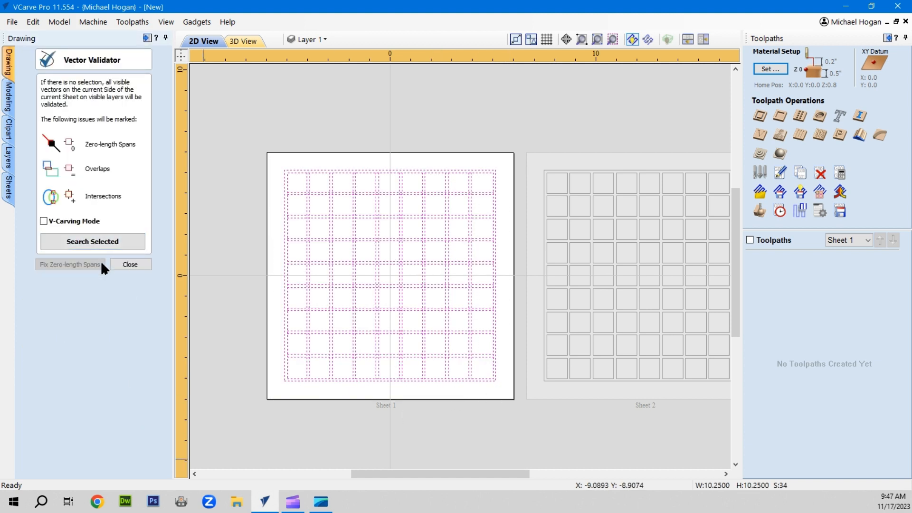
{"action": "left_click", "coordinate": [96, 241]}
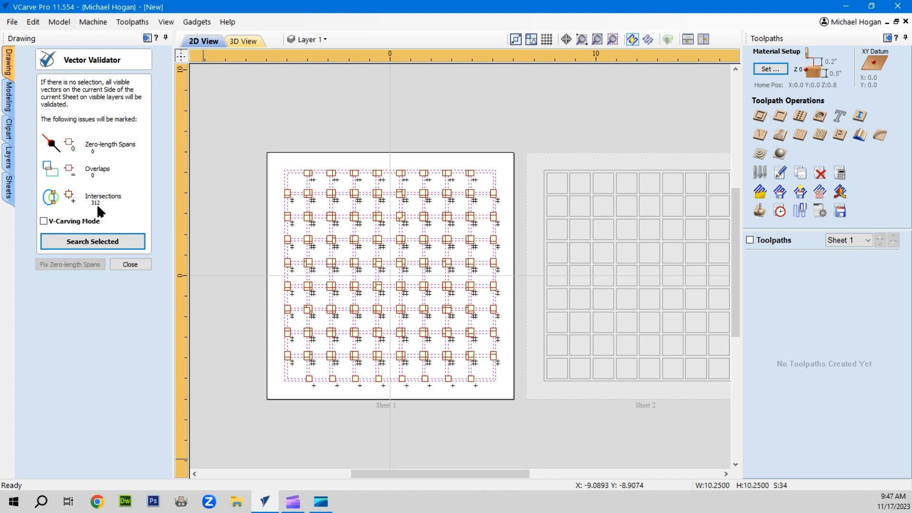
{"action": "left_click", "coordinate": [126, 267]}
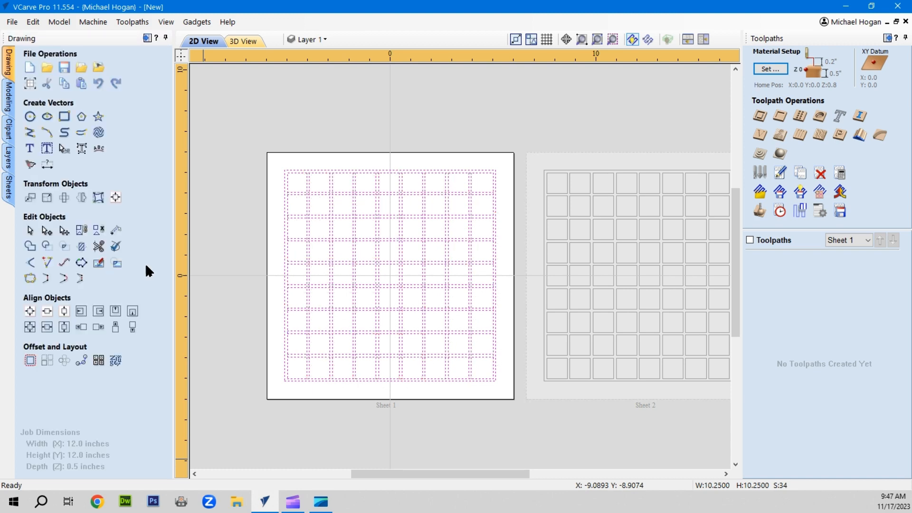
{"action": "scroll", "coordinate": [224, 233], "scroll_direction": "down", "scroll_amount": 2}
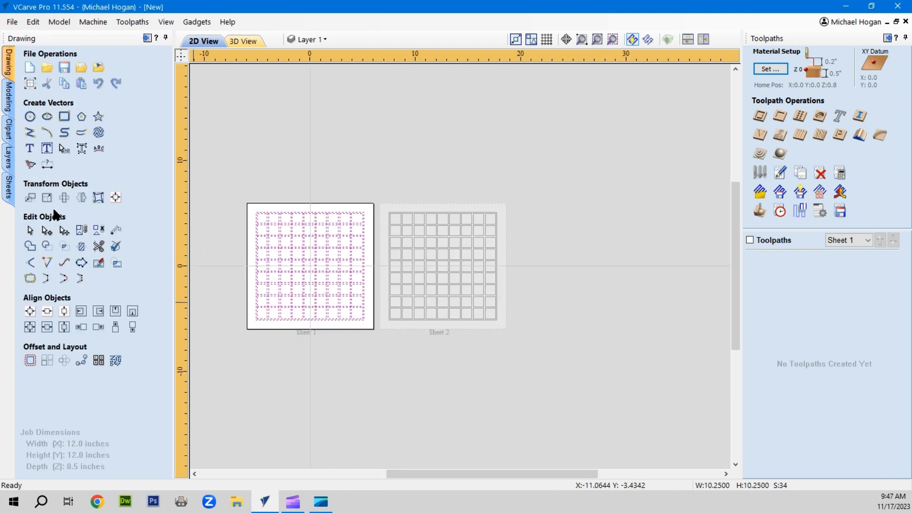
{"action": "left_click", "coordinate": [256, 165]}
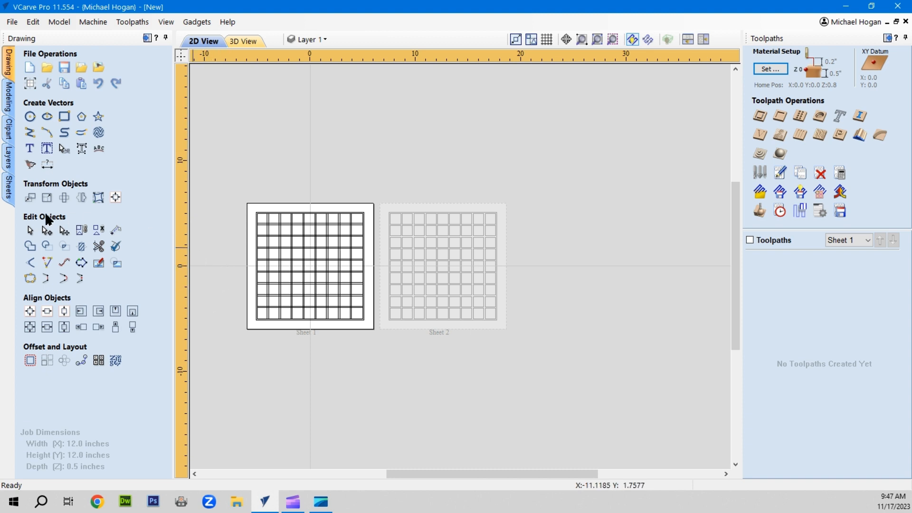
- Make Sheet 2 the active sheet and examine its grid of separate squares inside the border
{"action": "left_click", "coordinate": [9, 188]}
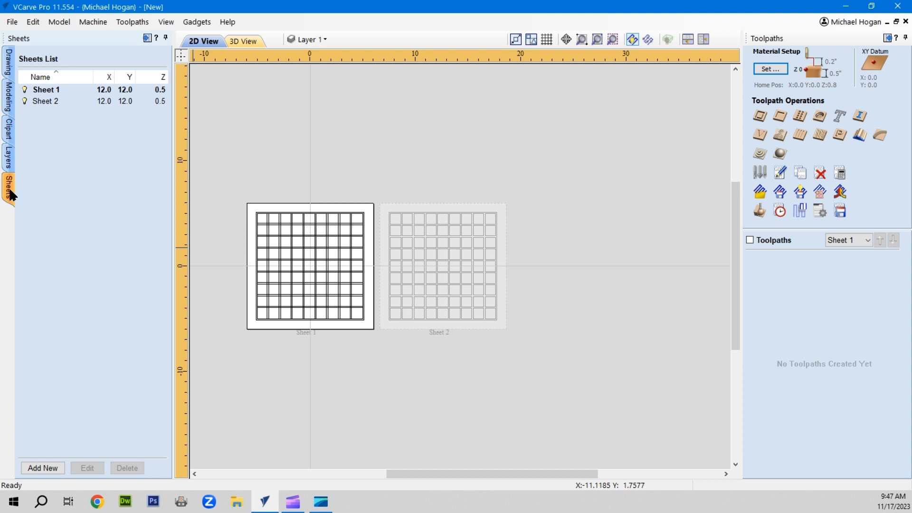
{"action": "left_click", "coordinate": [49, 98]}
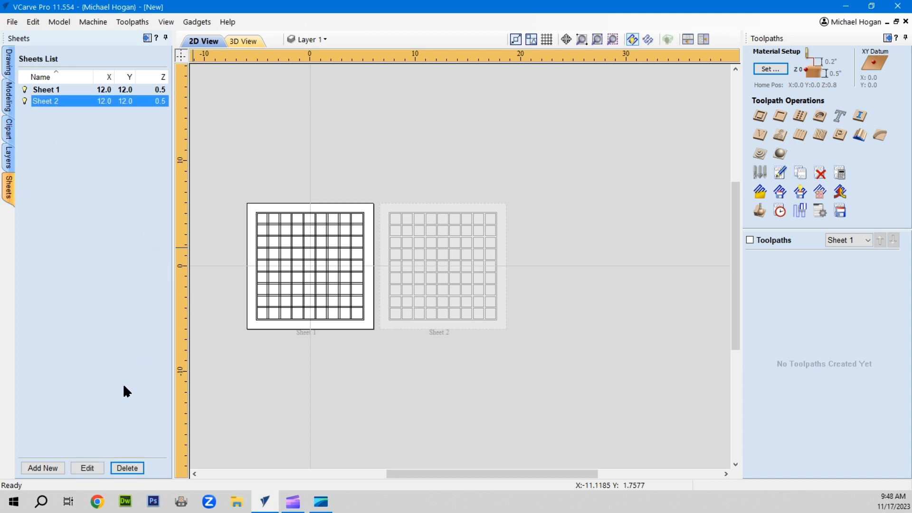
{"action": "left_click", "coordinate": [839, 239]}
{"action": "left_click", "coordinate": [846, 273]}
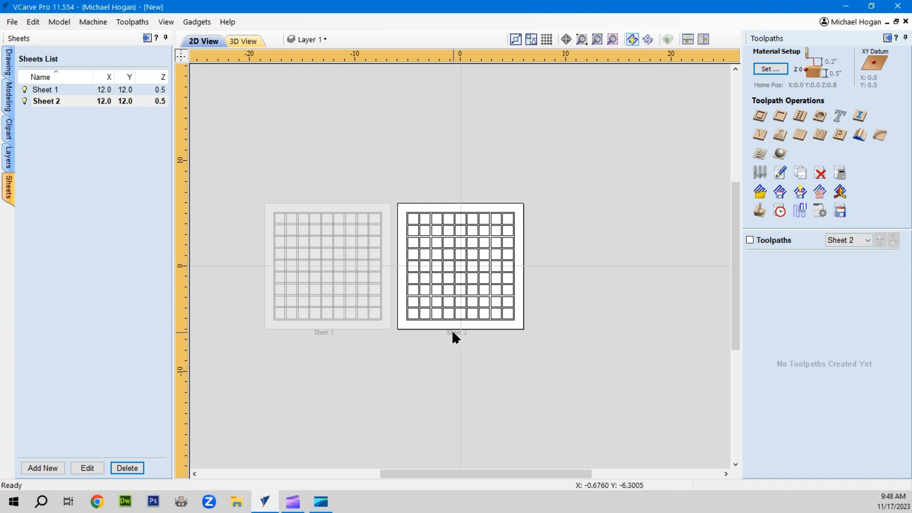
{"action": "scroll", "coordinate": [452, 330], "scroll_direction": "up", "scroll_amount": 3}
{"action": "scroll", "coordinate": [417, 92], "scroll_direction": "up", "scroll_amount": 1}
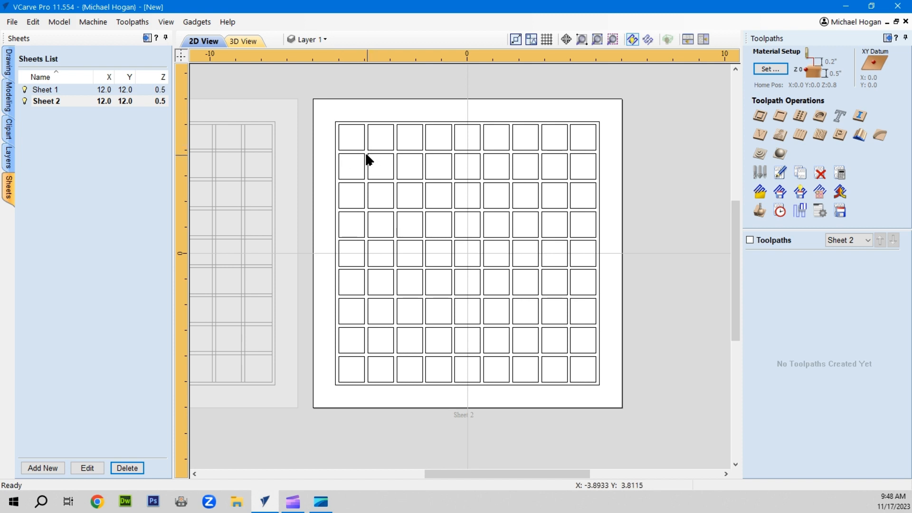
{"action": "scroll", "coordinate": [366, 153], "scroll_direction": "up", "scroll_amount": 1}
{"action": "scroll", "coordinate": [363, 152], "scroll_direction": "up", "scroll_amount": 1}
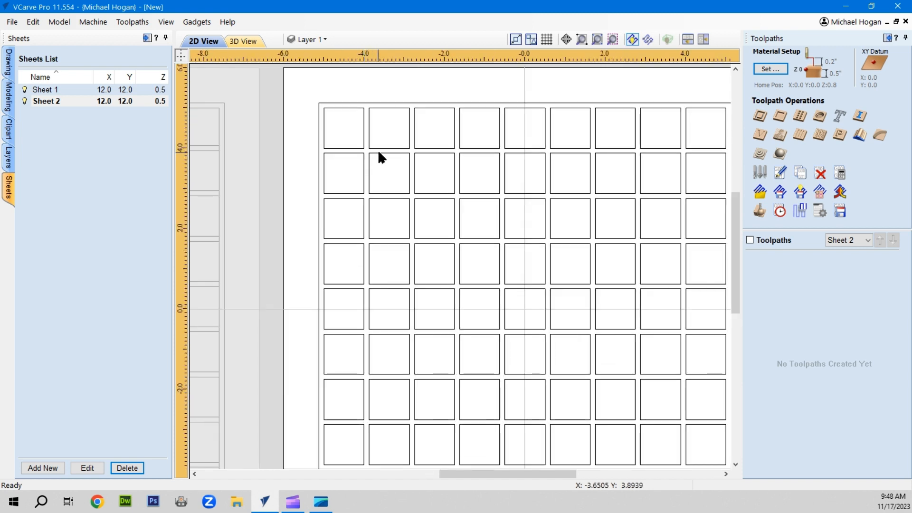
{"action": "scroll", "coordinate": [402, 156], "scroll_direction": "down", "scroll_amount": 1}
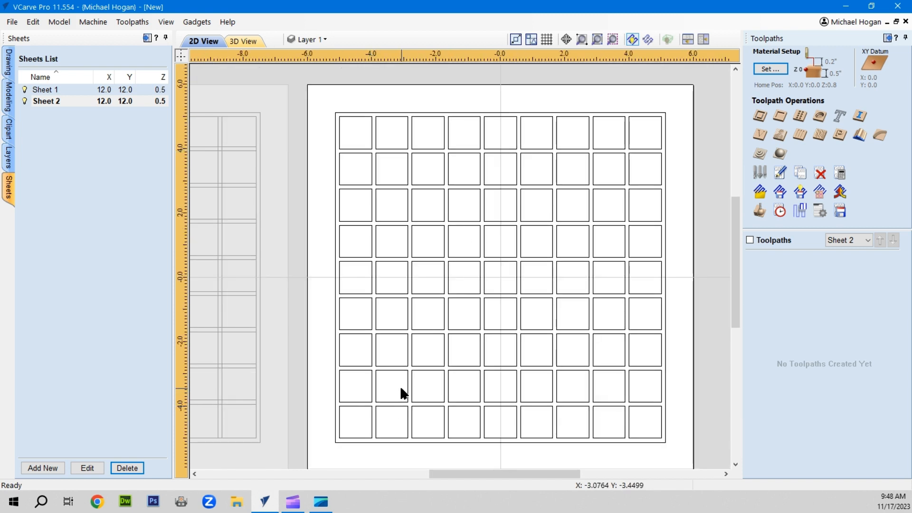
- Add a third sheet to the job and make it the active sheet
{"action": "left_click", "coordinate": [9, 62]}
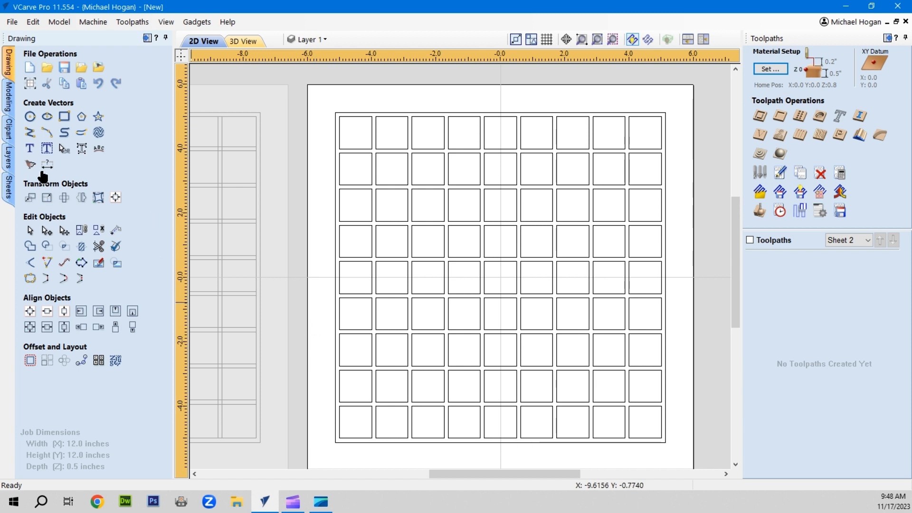
{"action": "left_click", "coordinate": [7, 190]}
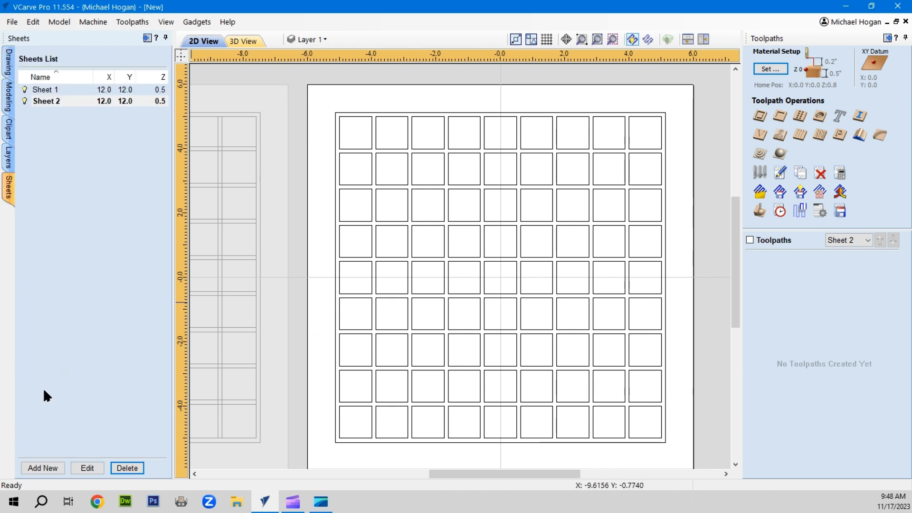
{"action": "left_click", "coordinate": [41, 466]}
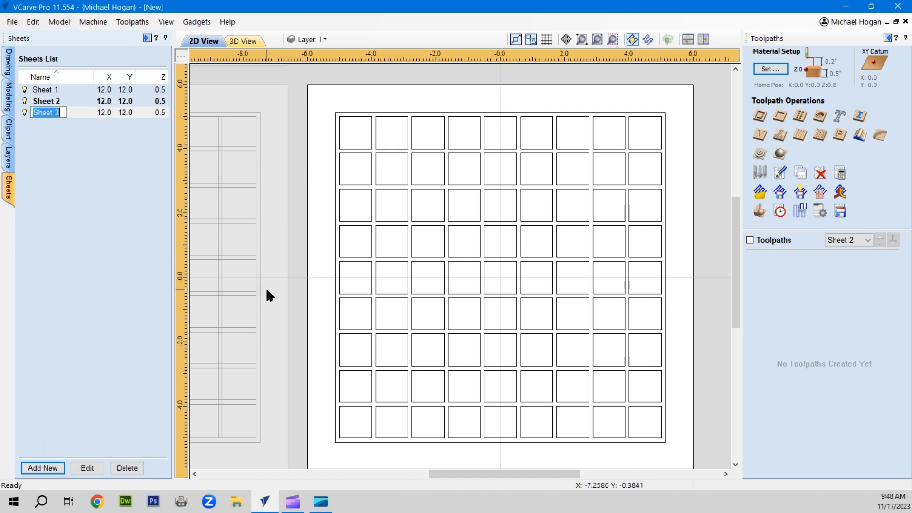
{"action": "scroll", "coordinate": [310, 303], "scroll_direction": "down", "scroll_amount": 3}
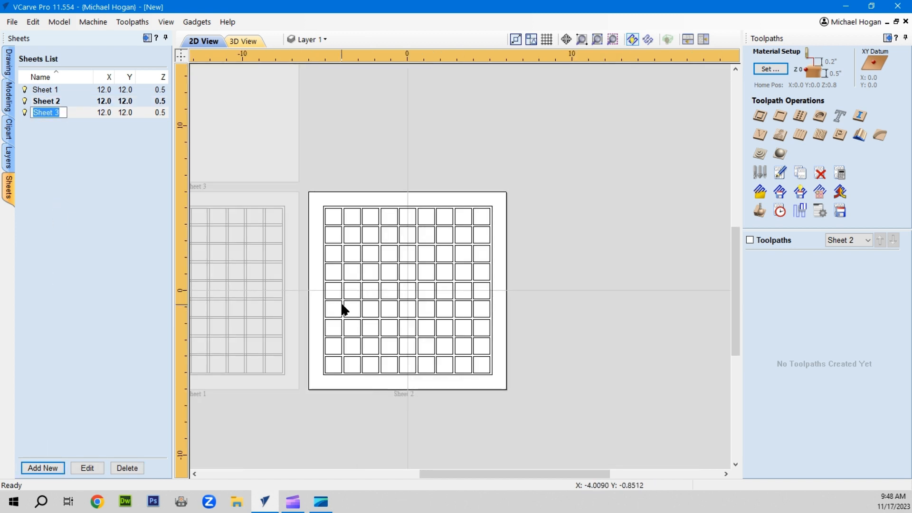
{"action": "left_click", "coordinate": [250, 136]}
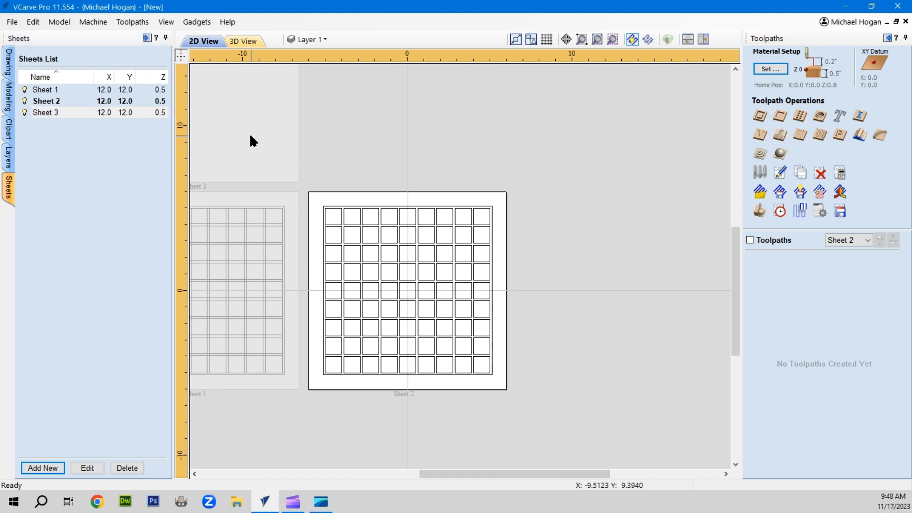
{"action": "left_click", "coordinate": [250, 141]}
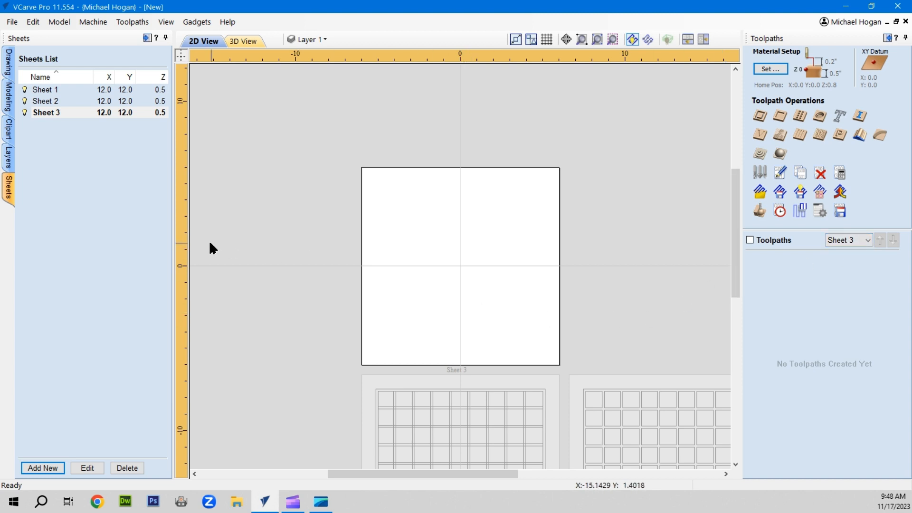
- Draw a square 1.0 inch wide and 1.0 inch high near the lower-left corner of Sheet 3, anchored at about X -5.4, Y -5.5
{"action": "left_click", "coordinate": [8, 70]}
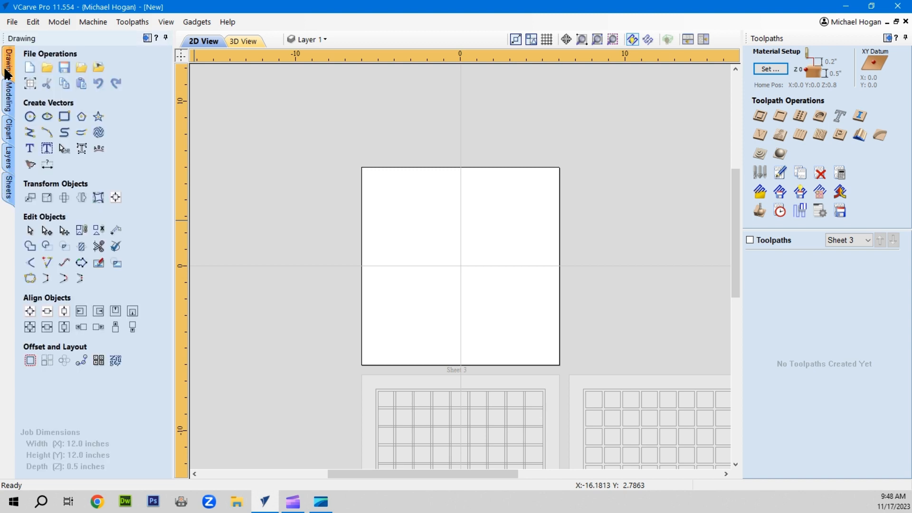
{"action": "left_click", "coordinate": [66, 119]}
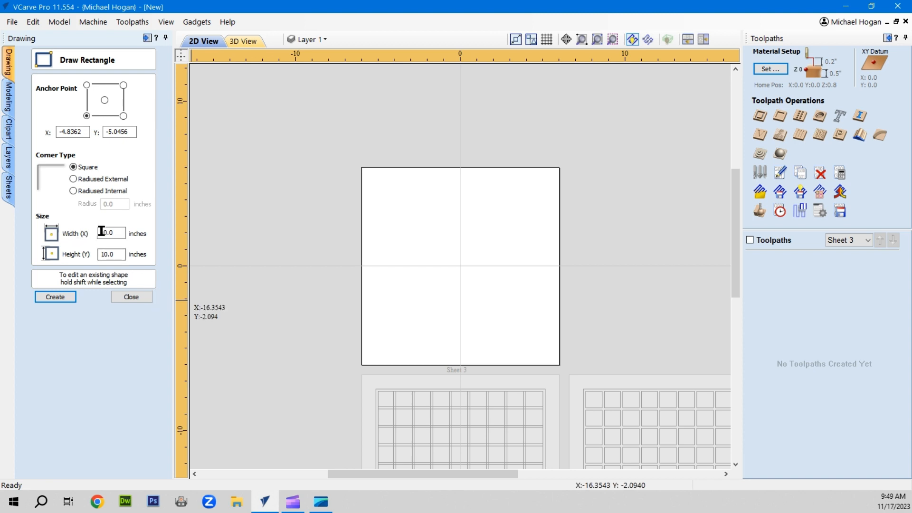
{"action": "left_click_drag", "start_coordinate": [101, 232], "coordinate": [118, 234]}
{"action": "type", "text": "1.0"}
{"action": "left_click_drag", "start_coordinate": [101, 255], "coordinate": [116, 253]}
{"action": "type", "text": "1.0"}
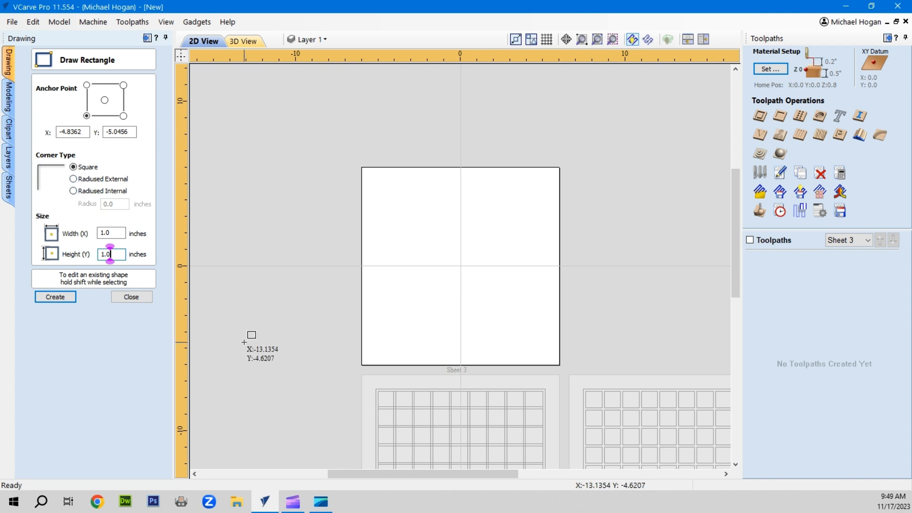
{"action": "left_click", "coordinate": [372, 356]}
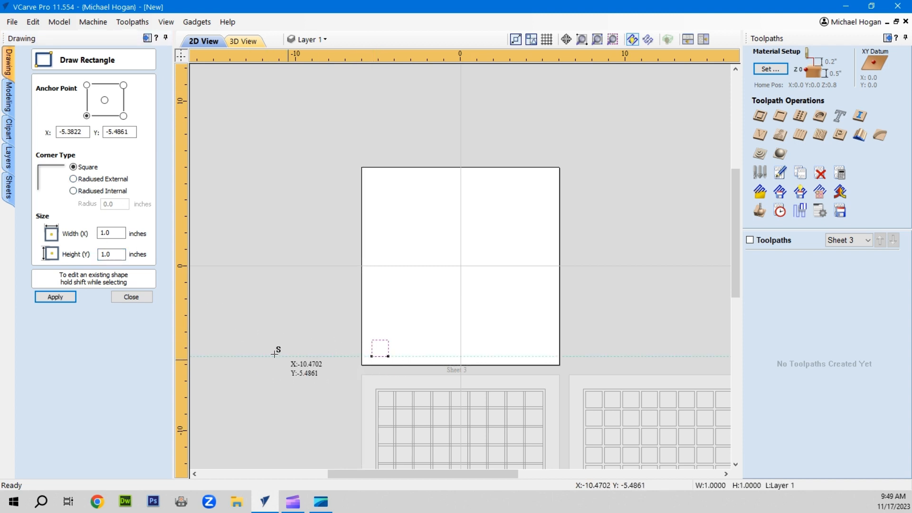
{"action": "left_click", "coordinate": [130, 298]}
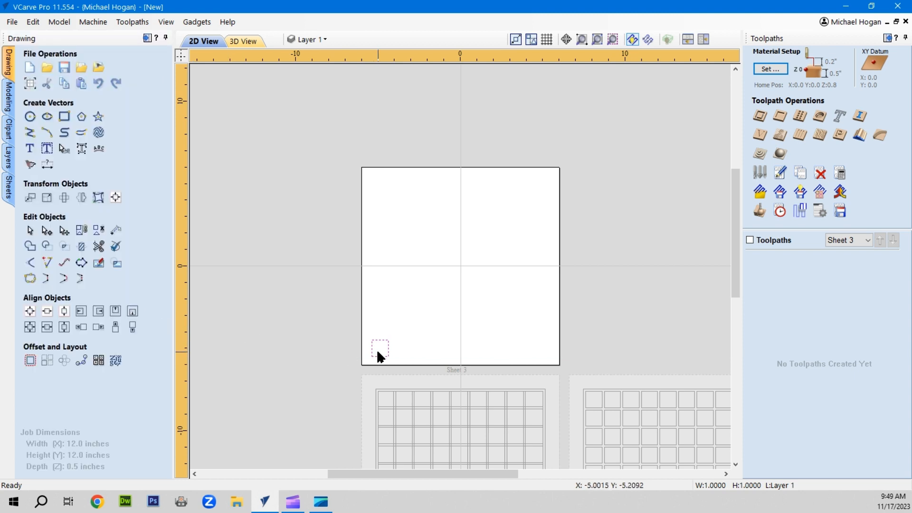
- Array-copy the square into 9 rows and 9 columns with 0.125-inch gaps, and centre the resulting grid in the material
{"action": "left_click", "coordinate": [47, 362]}
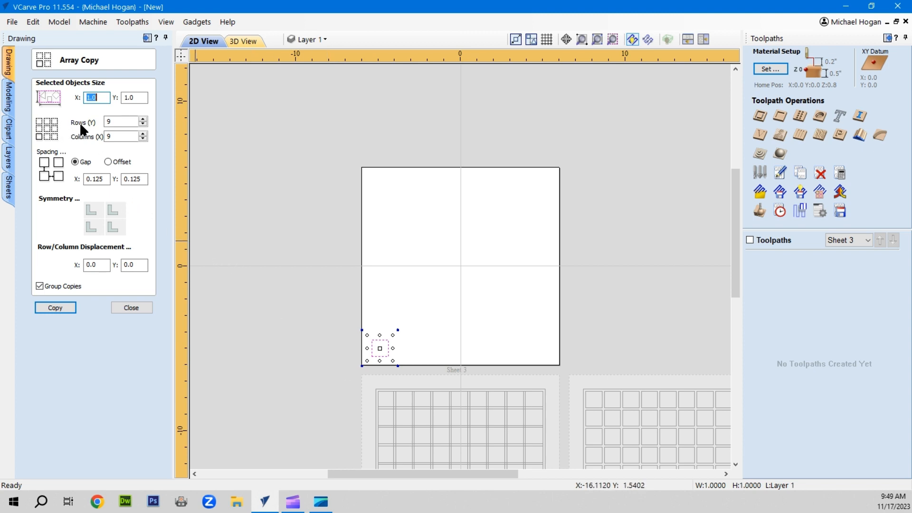
{"action": "double_click", "coordinate": [107, 136]}
{"action": "key", "text": "BackSpace"}
{"action": "type", "text": "9"}
{"action": "double_click", "coordinate": [109, 137]}
{"action": "key", "text": "BackSpace"}
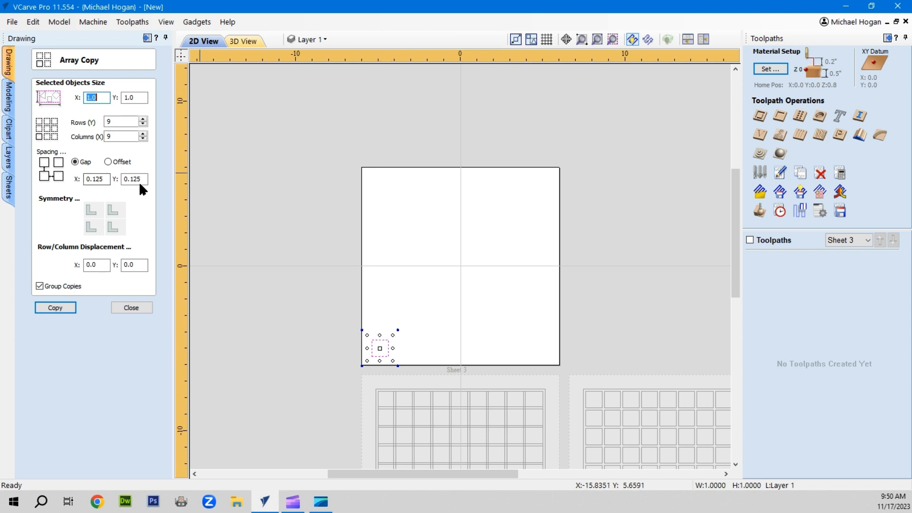
{"action": "left_click", "coordinate": [56, 309]}
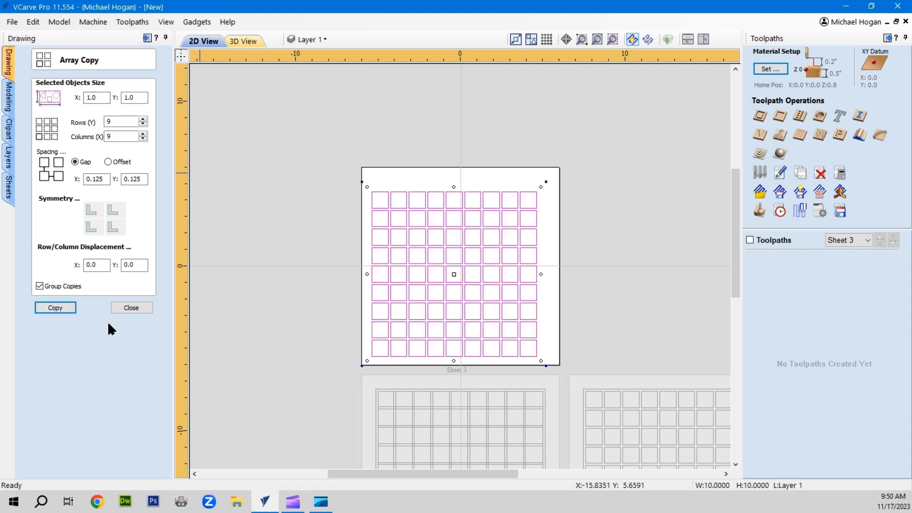
{"action": "left_click", "coordinate": [132, 308]}
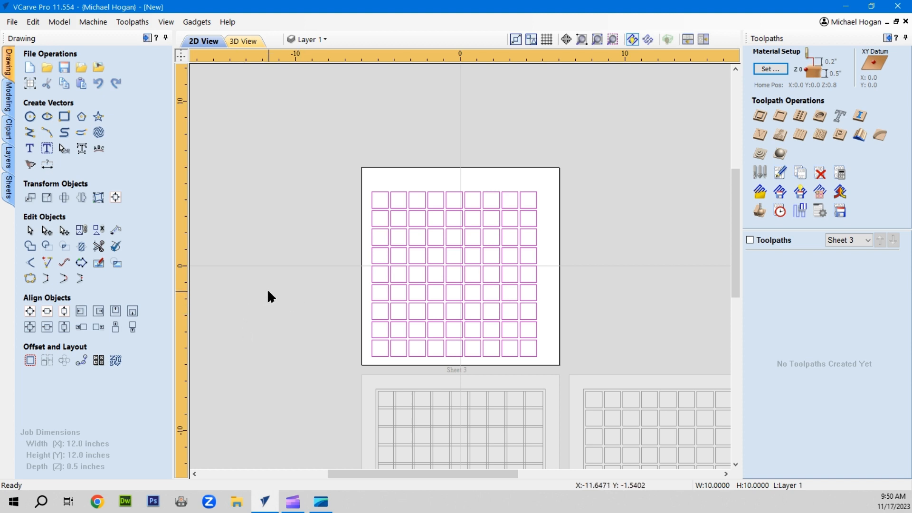
{"action": "left_click", "coordinate": [31, 312]}
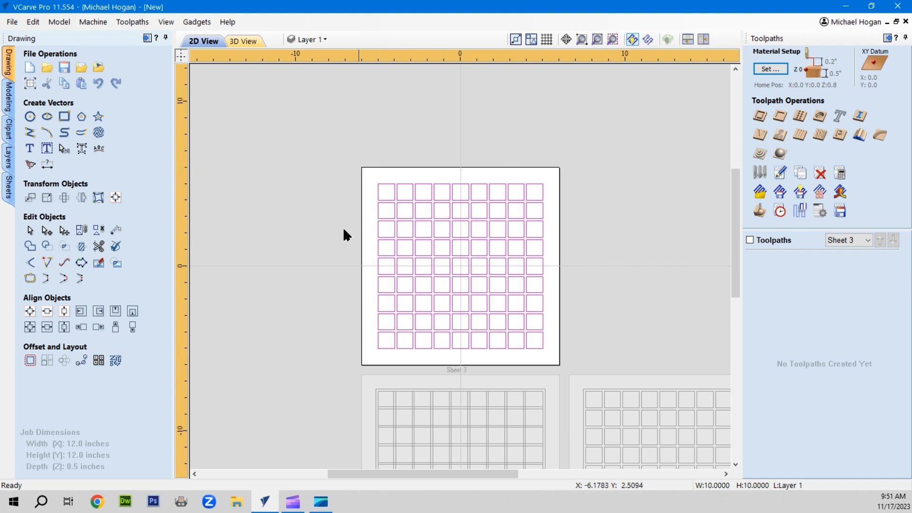
- Draw a 10 by 10 inch rectangle around the grid of squares, snapped to its outer corners
{"action": "left_click", "coordinate": [65, 118]}
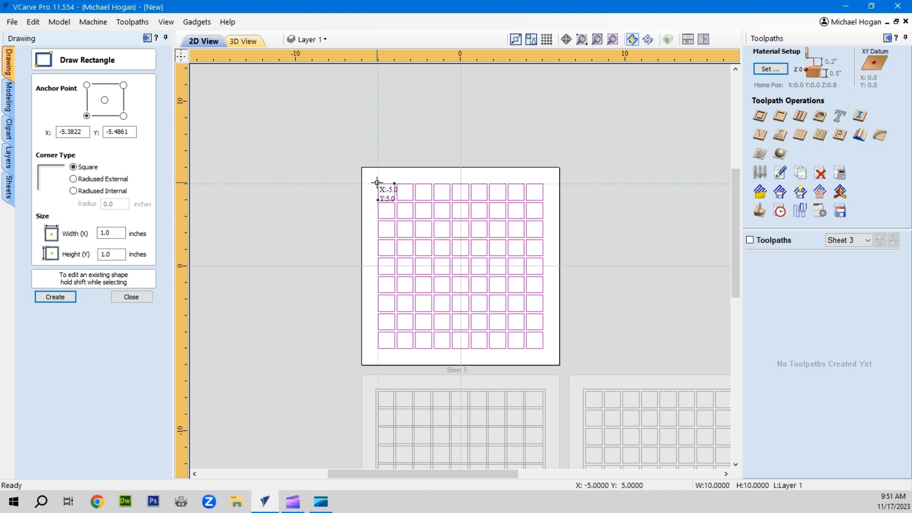
{"action": "left_click_drag", "start_coordinate": [378, 184], "coordinate": [542, 348]}
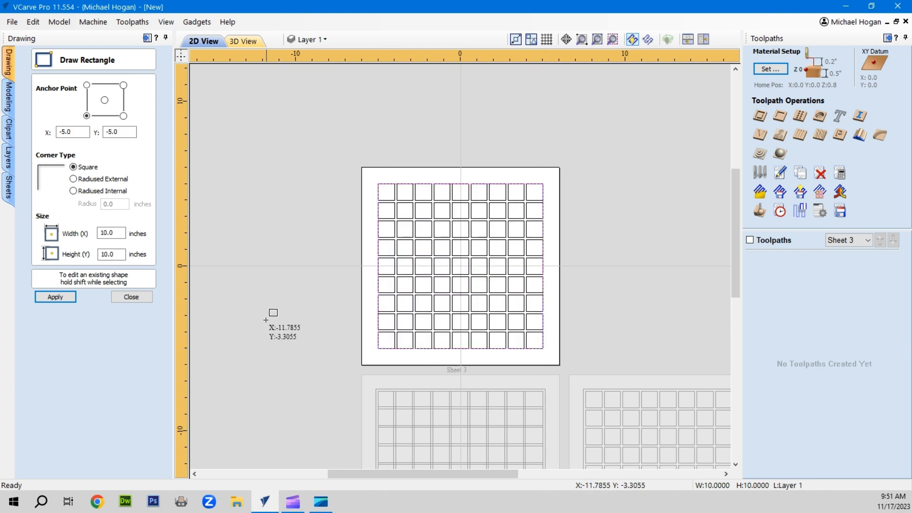
{"action": "left_click", "coordinate": [127, 297]}
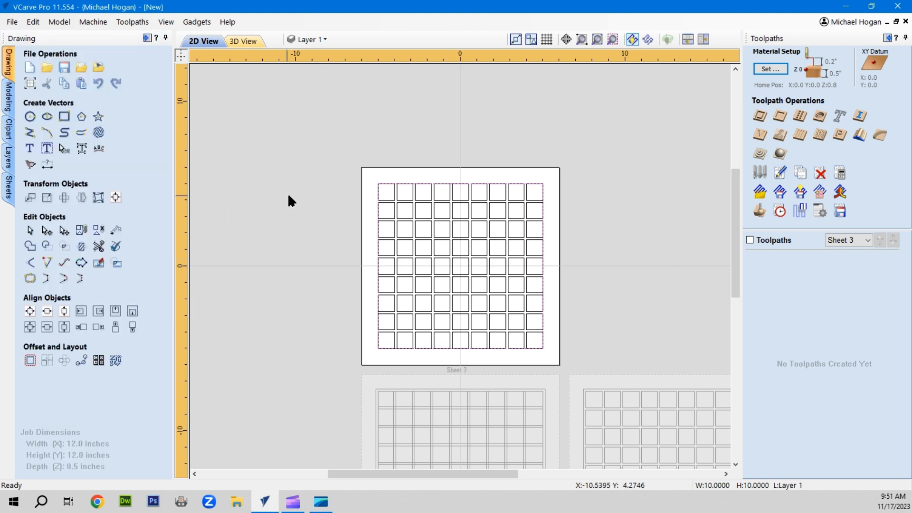
- Offset the border rectangle outwards by 0.125 inches with sharp corners, deleting the original rectangle
{"action": "scroll", "coordinate": [292, 201], "scroll_direction": "up", "scroll_amount": 8}
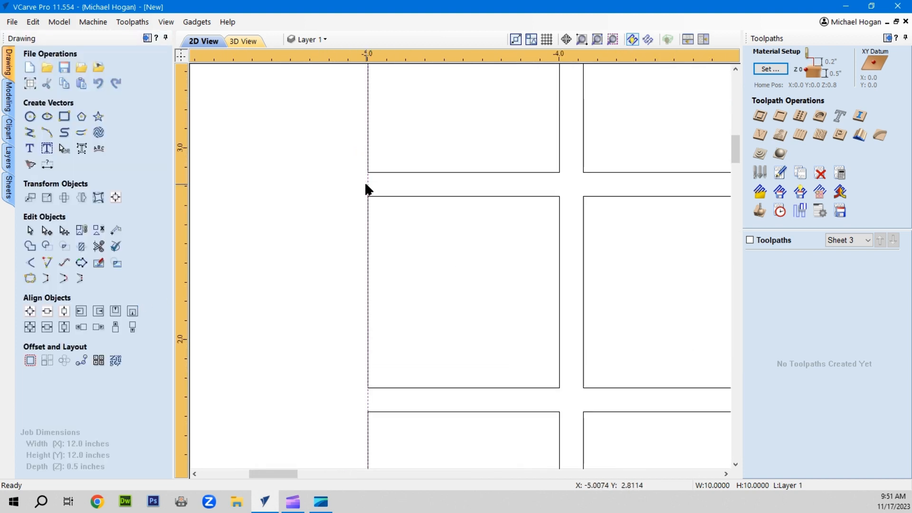
{"action": "scroll", "coordinate": [365, 190], "scroll_direction": "down", "scroll_amount": 7}
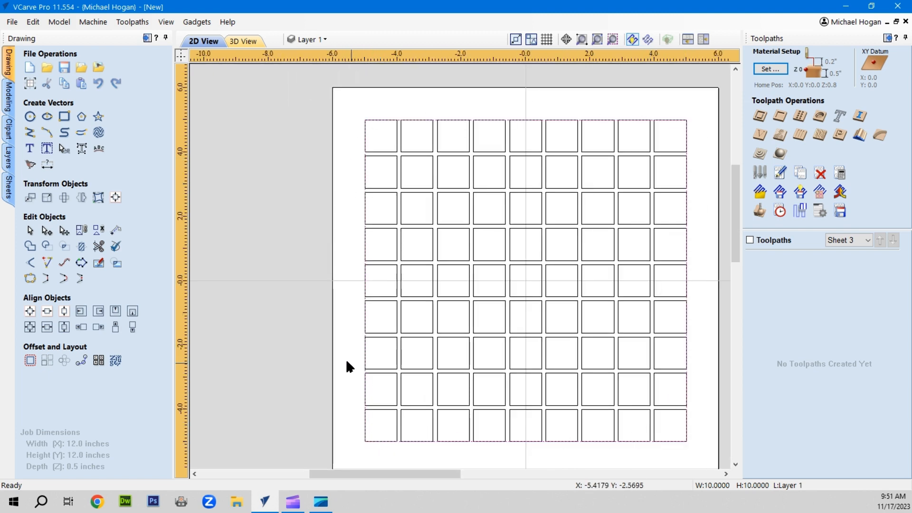
{"action": "scroll", "coordinate": [330, 295], "scroll_direction": "down", "scroll_amount": 1}
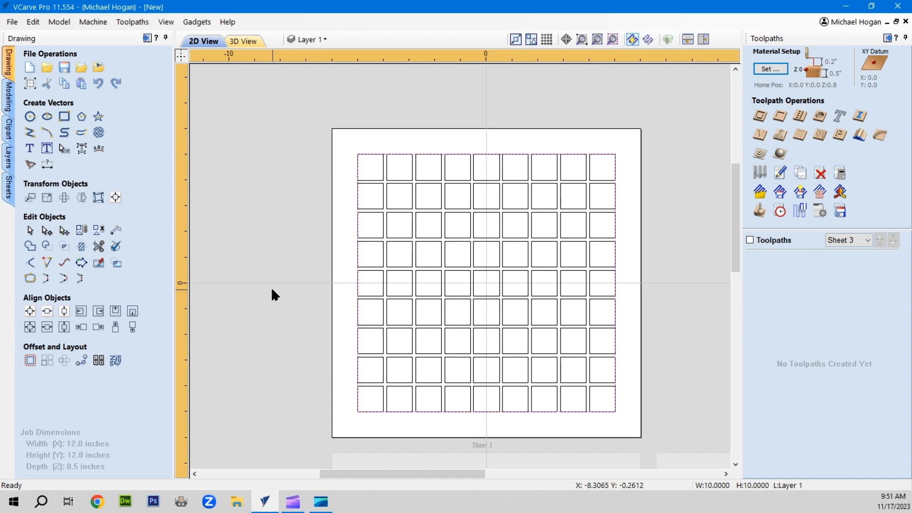
{"action": "left_click", "coordinate": [30, 360]}
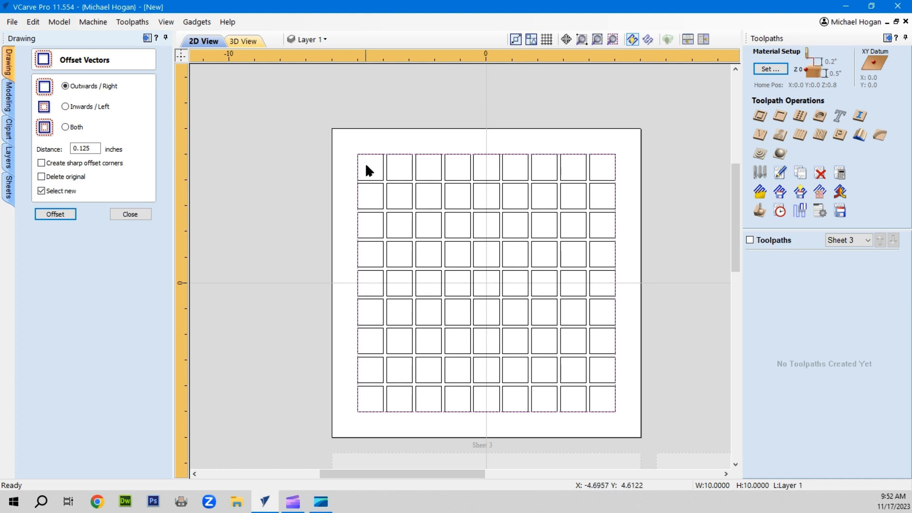
{"action": "left_click", "coordinate": [41, 163]}
{"action": "left_click", "coordinate": [56, 213]}
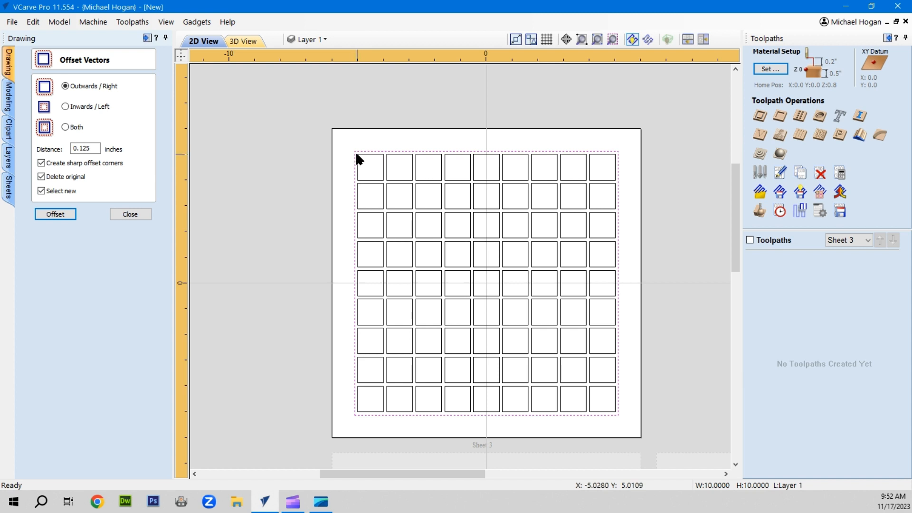
{"action": "scroll", "coordinate": [355, 151], "scroll_direction": "up", "scroll_amount": 2}
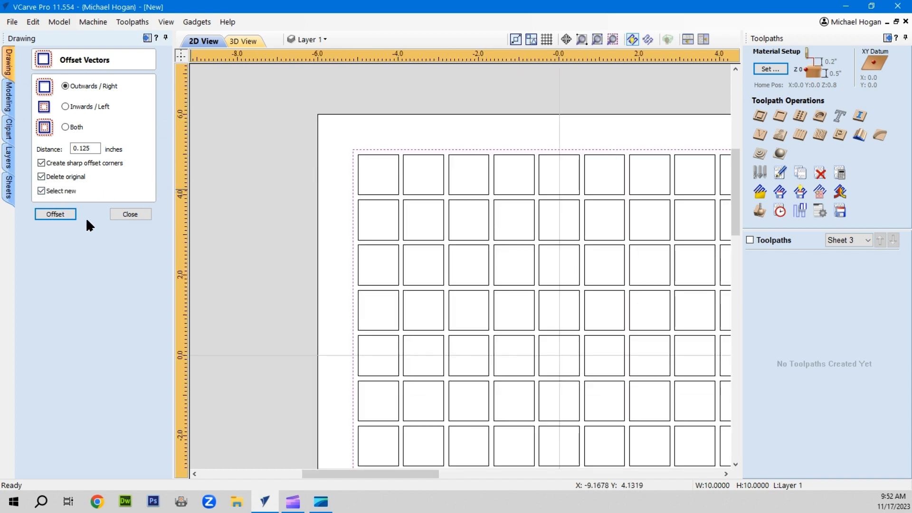
{"action": "left_click", "coordinate": [133, 214]}
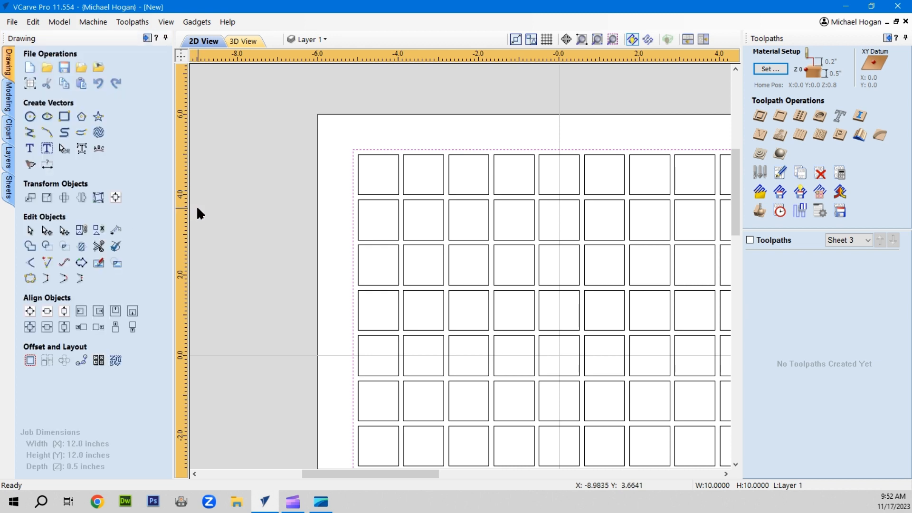
{"action": "scroll", "coordinate": [194, 202], "scroll_direction": "down", "scroll_amount": 3}
{"action": "left_click", "coordinate": [252, 183]}
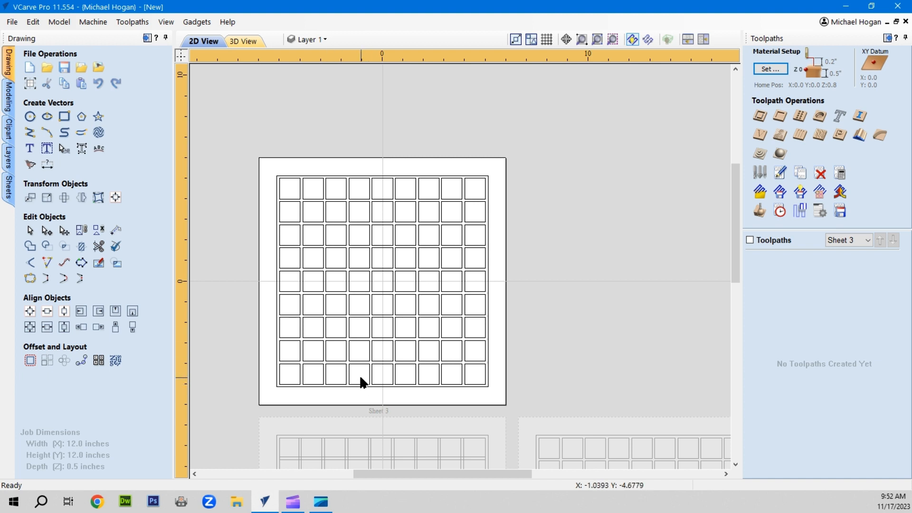
- Compare the bordered grid of squares on Sheet 3 with the grids on Sheet 1 and Sheet 2
{"action": "scroll", "coordinate": [378, 380], "scroll_direction": "down", "scroll_amount": 1}
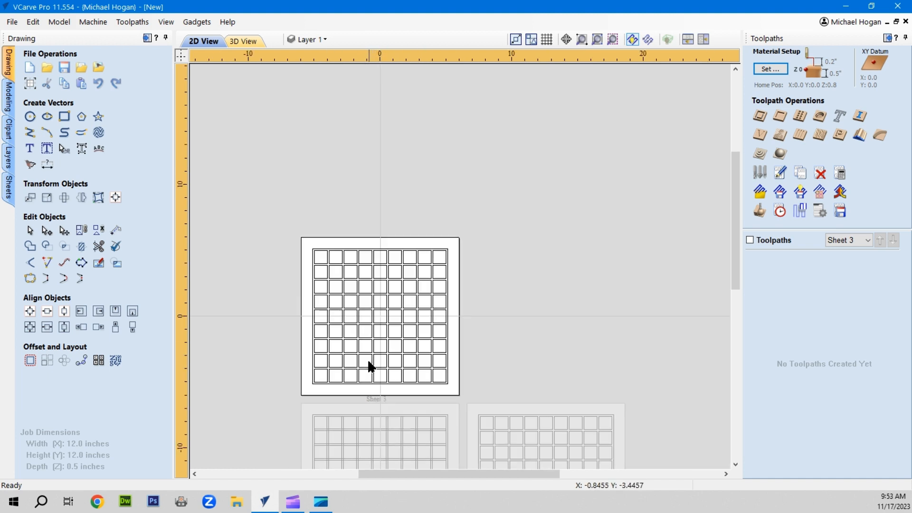
{"action": "left_click_drag", "start_coordinate": [734, 179], "coordinate": [729, 257]}
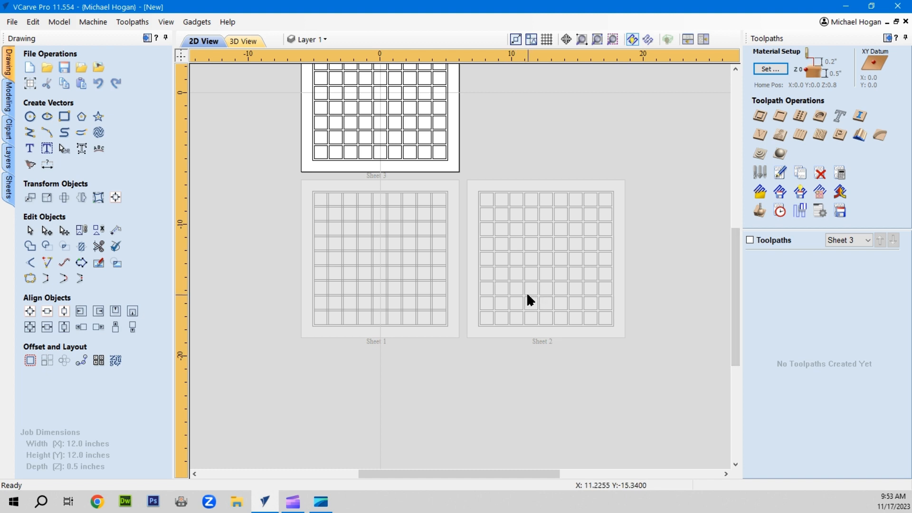
{"action": "scroll", "coordinate": [518, 278], "scroll_direction": "up", "scroll_amount": 1}
{"action": "scroll", "coordinate": [518, 280], "scroll_direction": "down", "scroll_amount": 3}
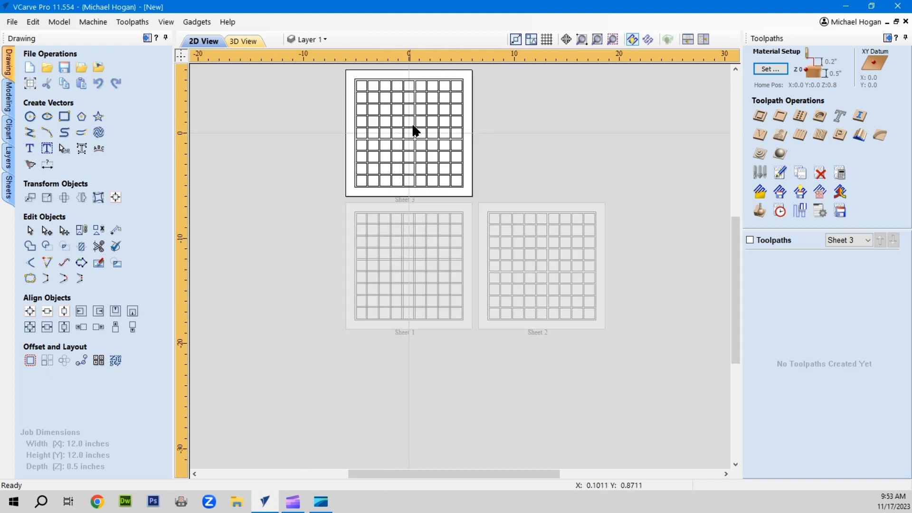
{"action": "scroll", "coordinate": [426, 133], "scroll_direction": "up", "scroll_amount": 2}
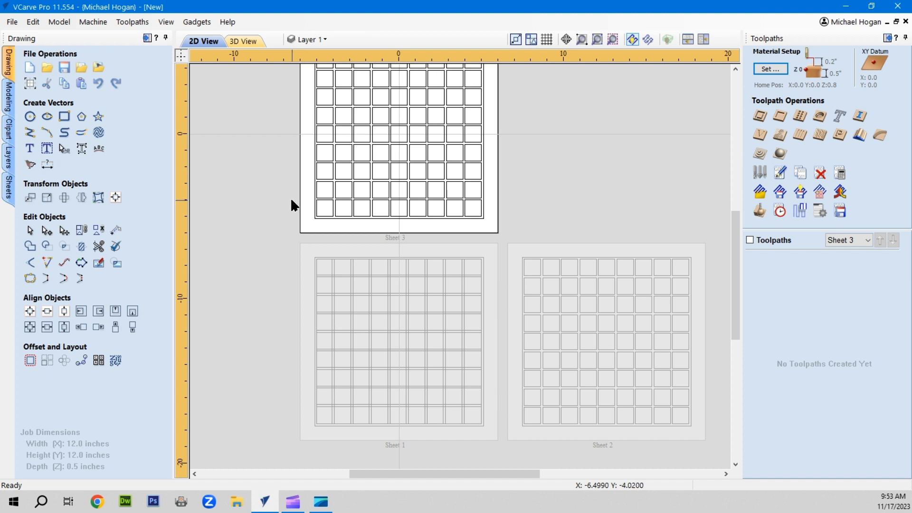
- Make Sheet 1 the active sheet and examine its long horizontal grid vectors individually and all together, comparing them with the grid on Sheet 2
{"action": "left_click", "coordinate": [842, 240]}
{"action": "left_click", "coordinate": [845, 263]}
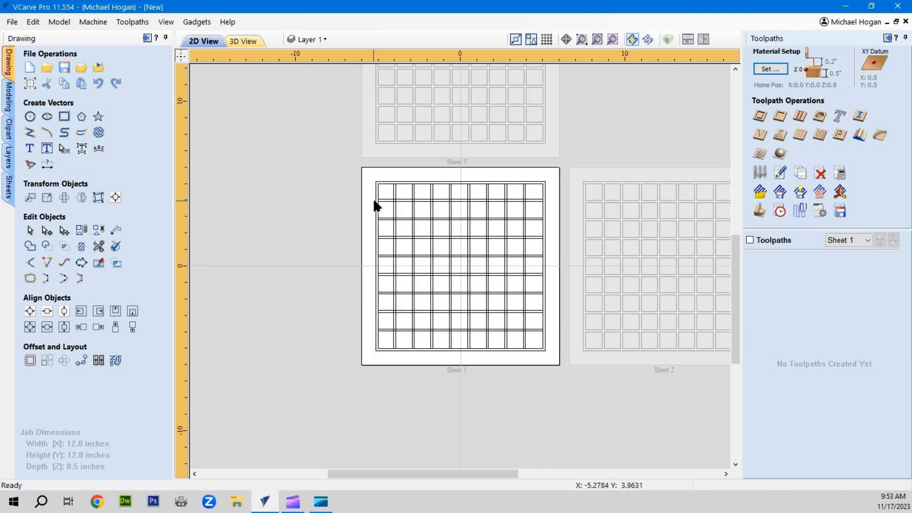
{"action": "left_click", "coordinate": [408, 200]}
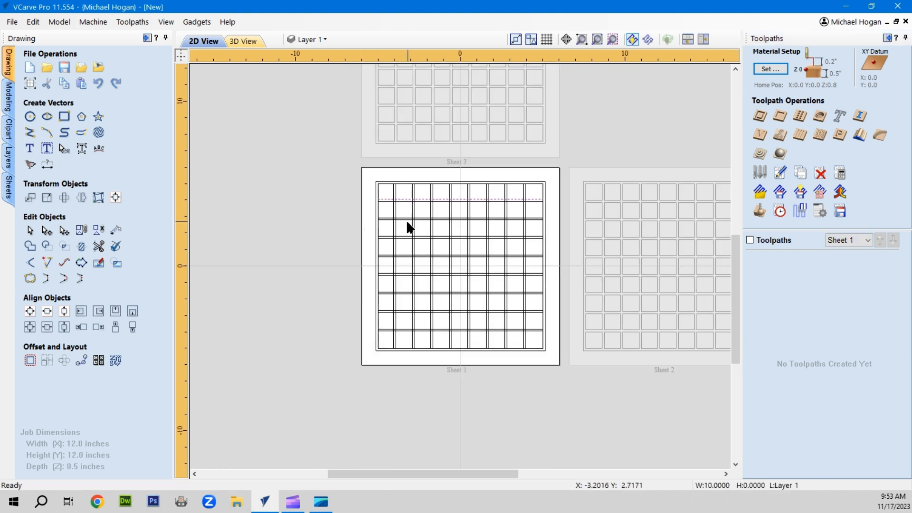
{"action": "left_click", "coordinate": [406, 219]}
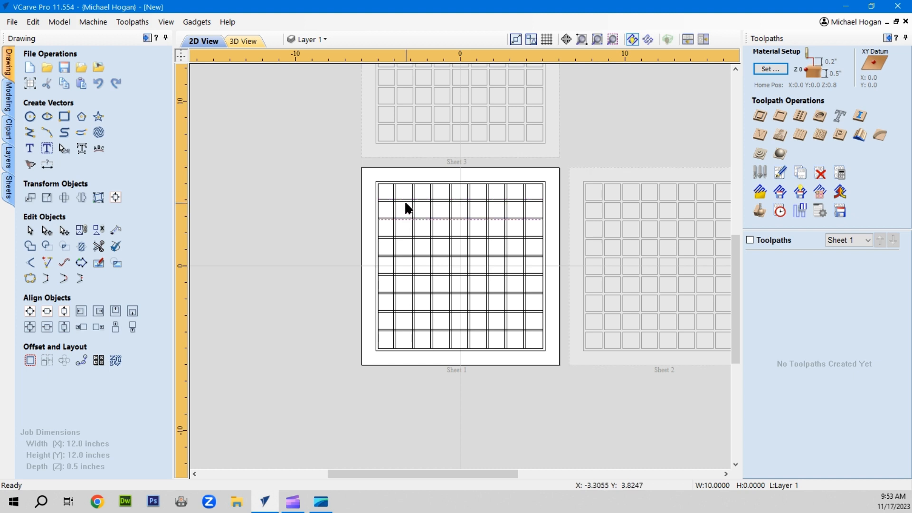
{"action": "left_click", "coordinate": [406, 202]}
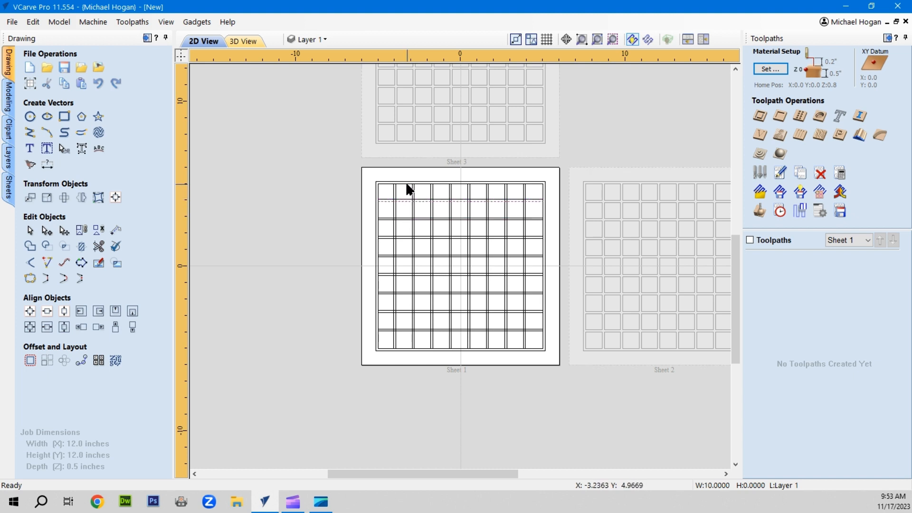
{"action": "key", "text": "ctrl+a"}
{"action": "scroll", "coordinate": [287, 222], "scroll_direction": "down", "scroll_amount": 2}
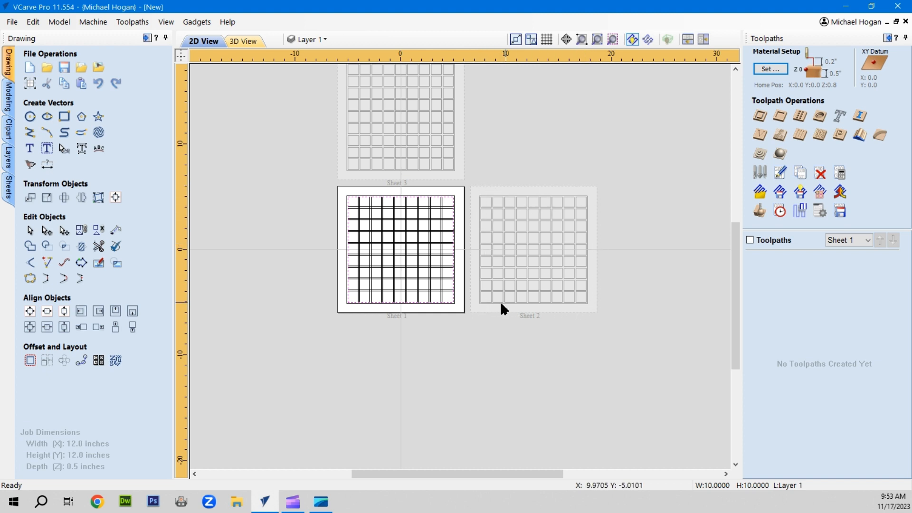
{"action": "left_click", "coordinate": [432, 343]}
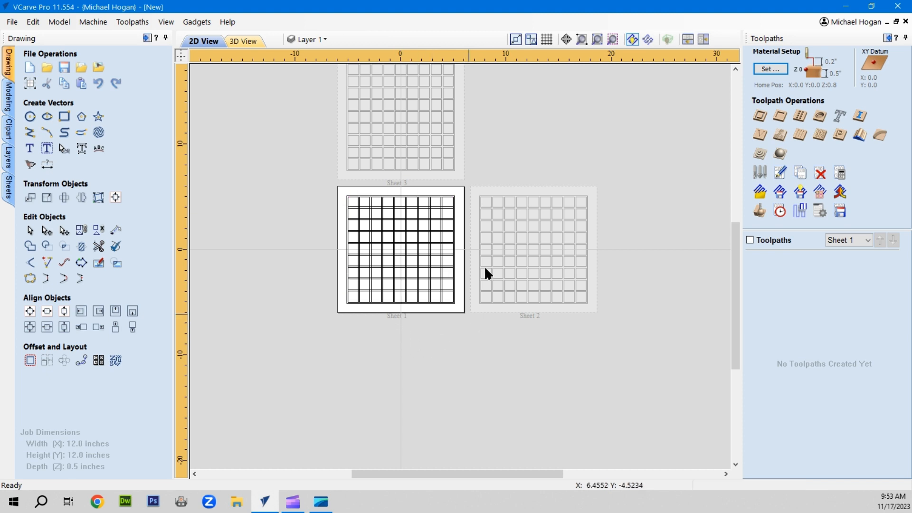
{"action": "scroll", "coordinate": [513, 136], "scroll_direction": "up", "scroll_amount": 1}
{"action": "scroll", "coordinate": [515, 139], "scroll_direction": "up", "scroll_amount": 1}
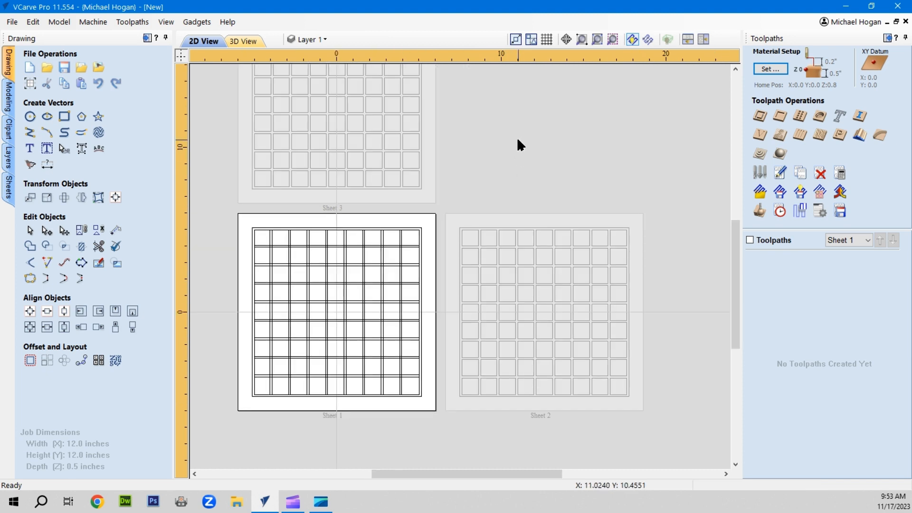